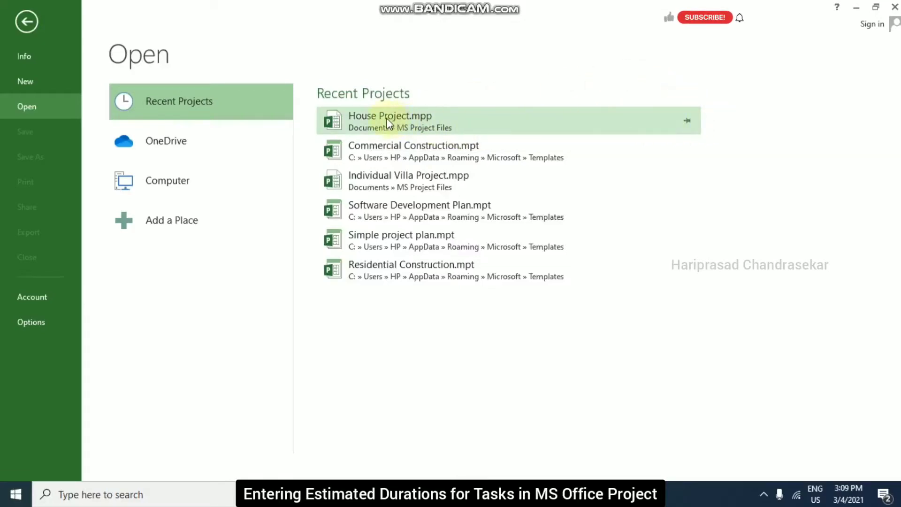
- Open House Project.mpp from Recent Projects and re-establish its linked information
{"action": "left_click", "coordinate": [398, 116]}
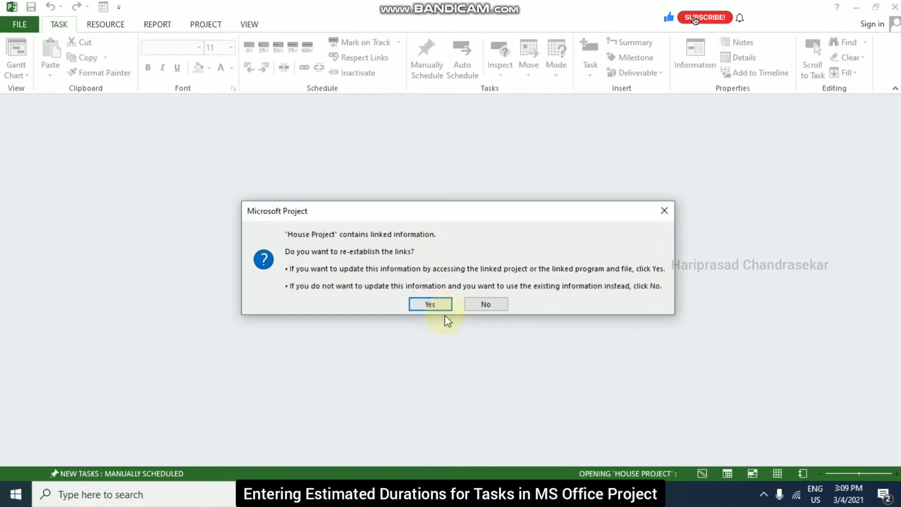
{"action": "left_click", "coordinate": [444, 304]}
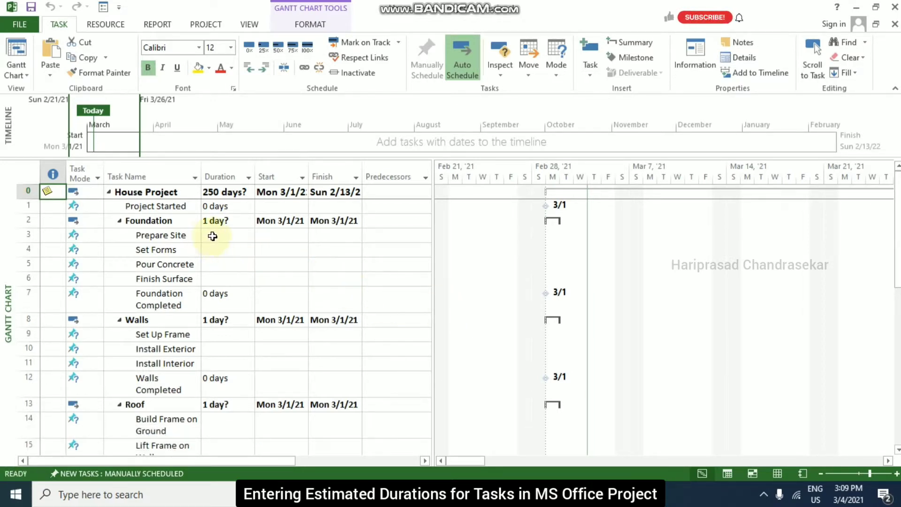
- Enter a 5-day duration for the Prepare Site task
{"action": "left_click", "coordinate": [228, 235]}
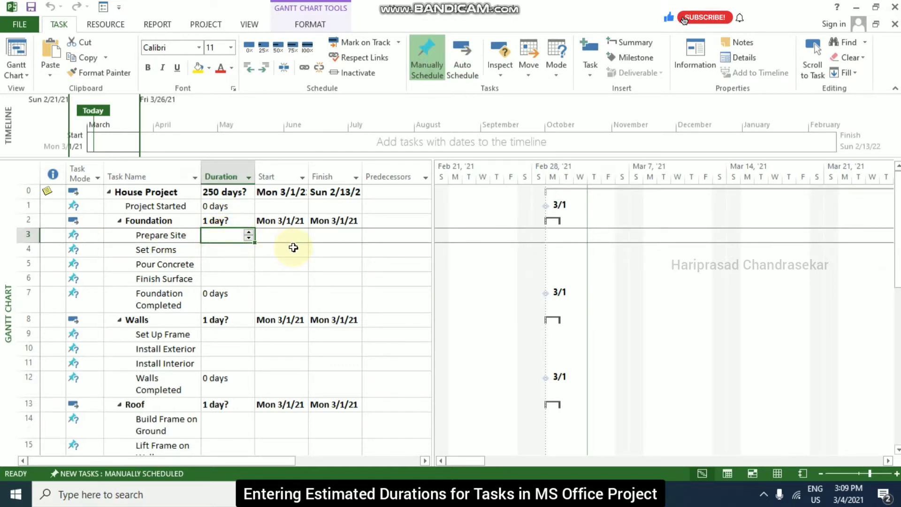
{"action": "type", "text": "5"}
{"action": "key", "text": "Return"}
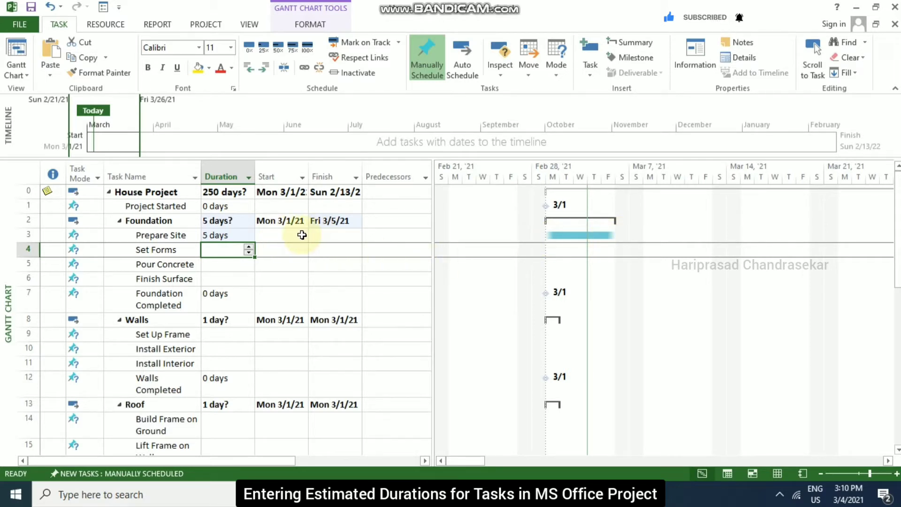
- Set 'Duration is entered in' to Weeks in the project's Schedule options
{"action": "left_click", "coordinate": [19, 24]}
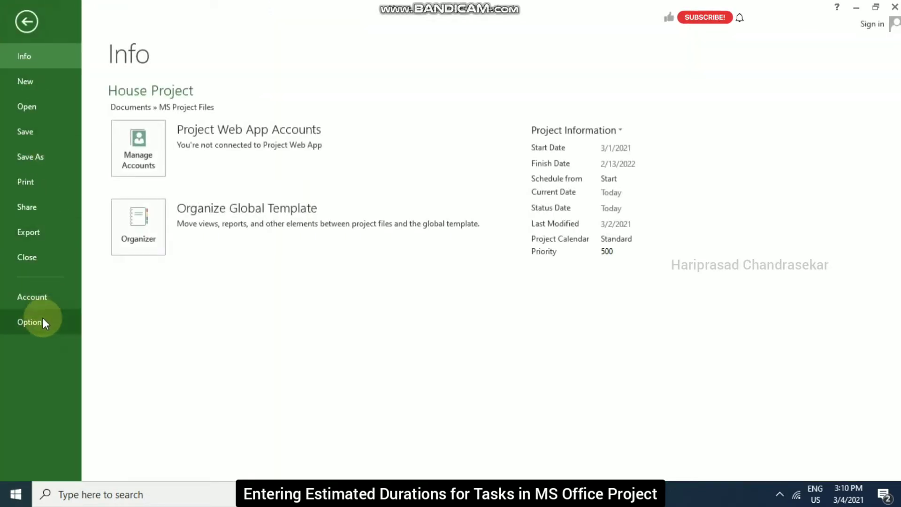
{"action": "left_click", "coordinate": [43, 322]}
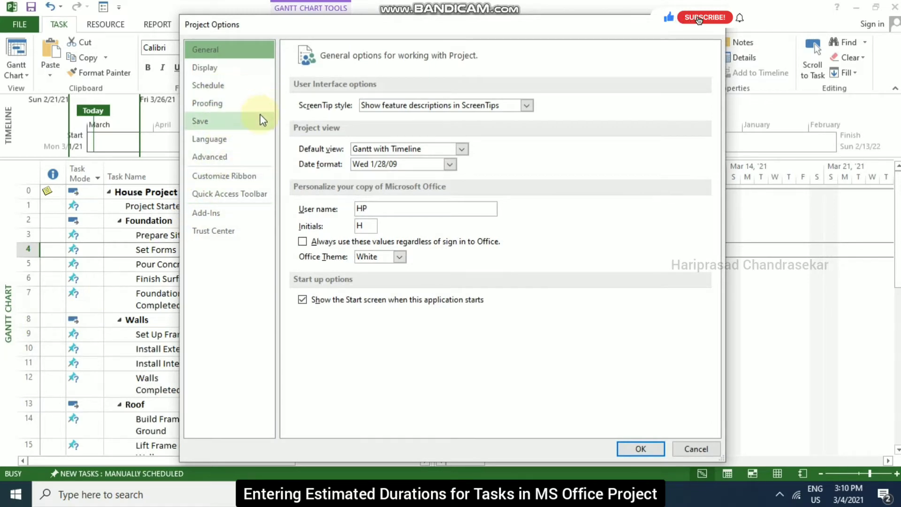
{"action": "left_click", "coordinate": [245, 92]}
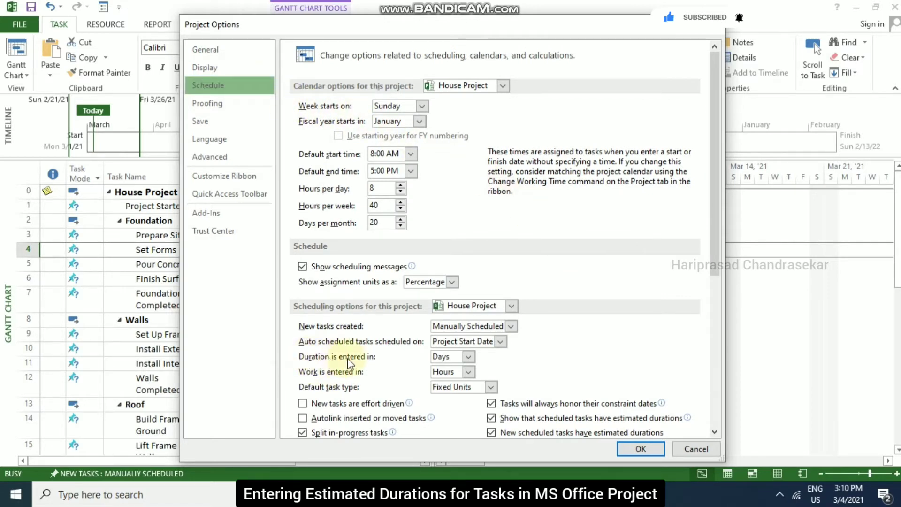
{"action": "left_click", "coordinate": [469, 357]}
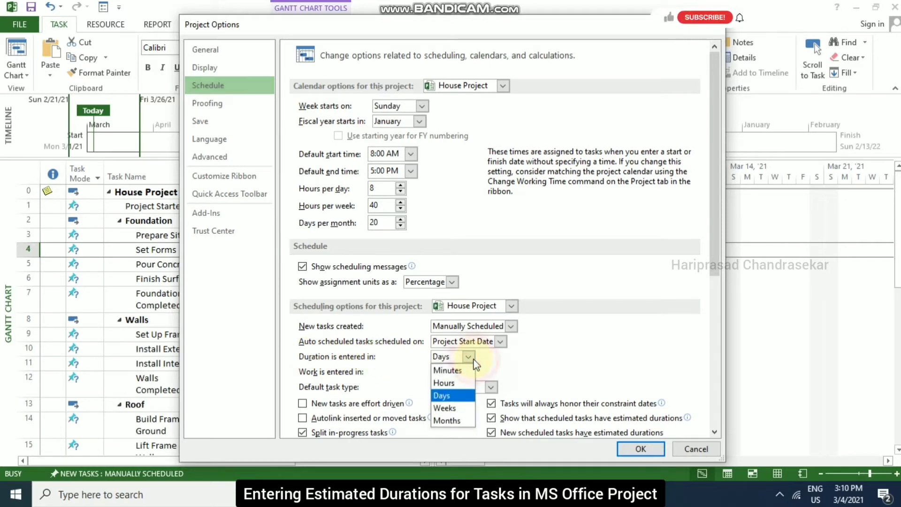
{"action": "left_click", "coordinate": [454, 408]}
{"action": "left_click", "coordinate": [640, 449]}
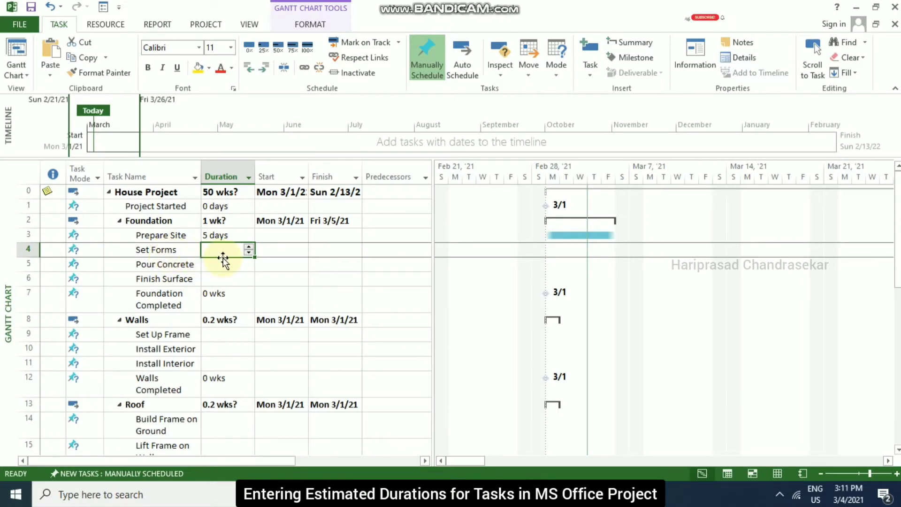
- Enter 1w as the Set Forms task duration
{"action": "type", "text": "1w"}
{"action": "key", "text": "Return"}
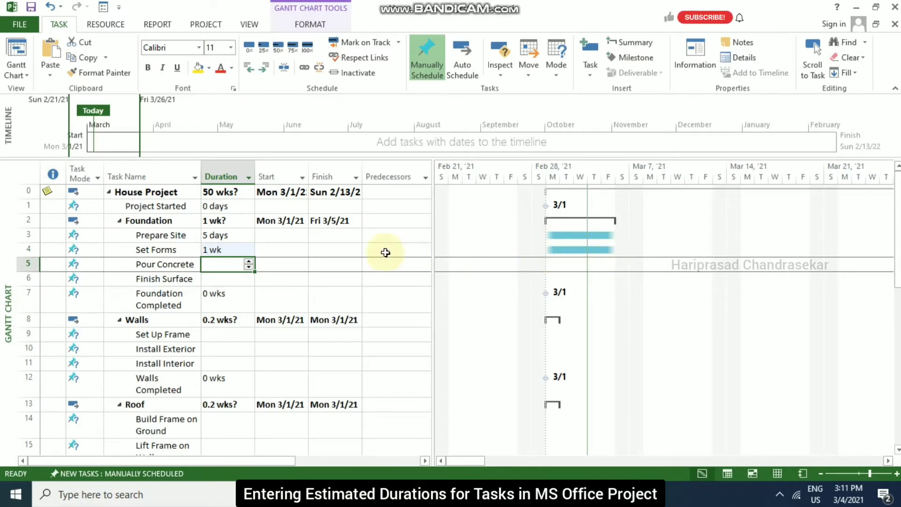
{"action": "left_click", "coordinate": [300, 263]}
{"action": "left_click", "coordinate": [342, 263]}
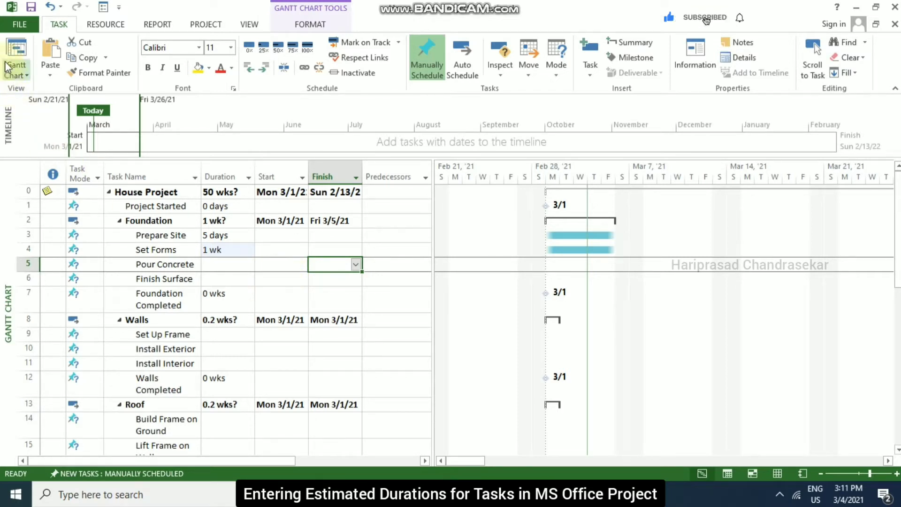
- Set the Weeks display label to the full word 'week' in Advanced options
{"action": "left_click", "coordinate": [19, 24]}
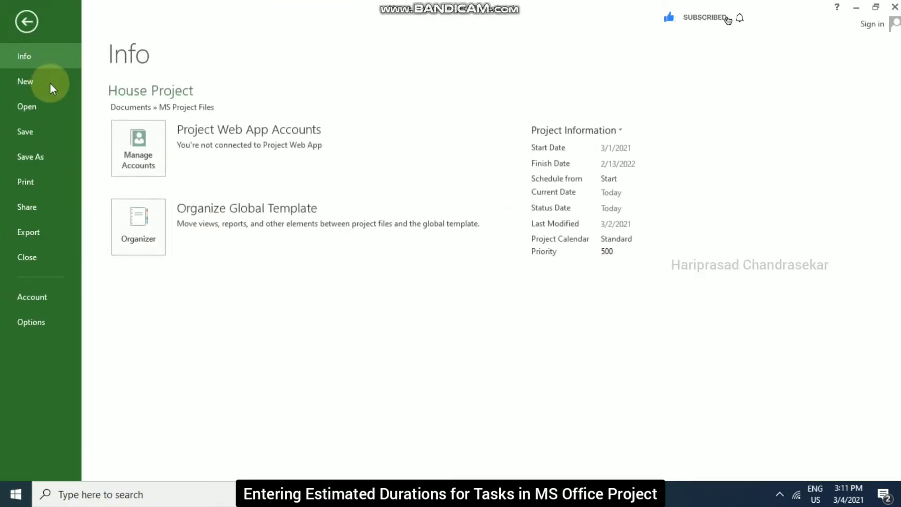
{"action": "left_click", "coordinate": [45, 318]}
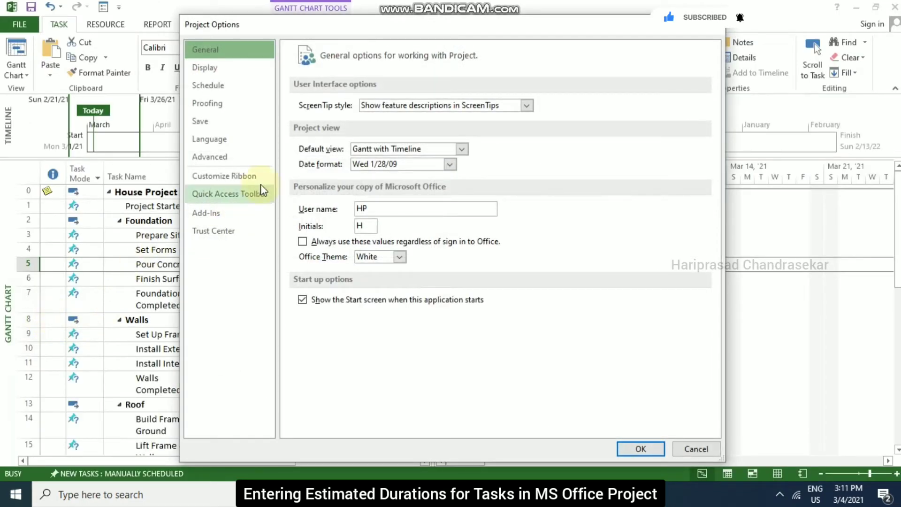
{"action": "left_click", "coordinate": [239, 163]}
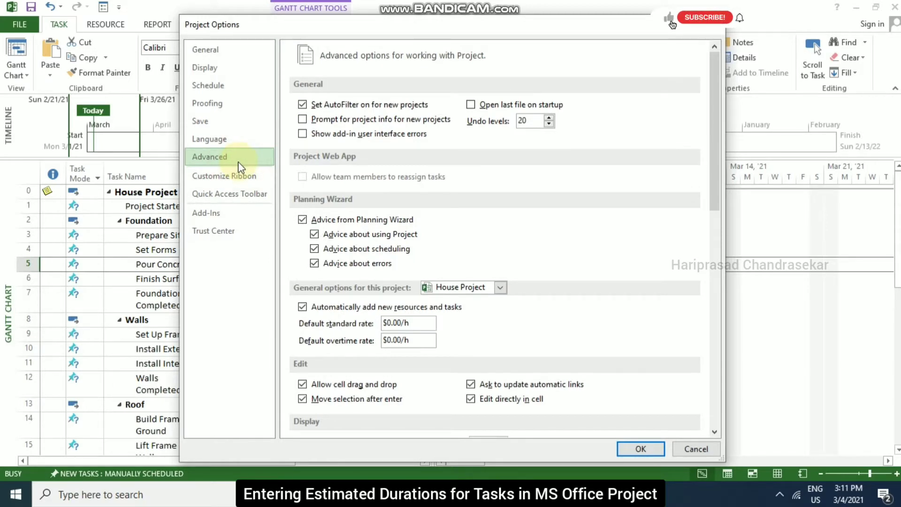
{"action": "scroll", "coordinate": [452, 280], "scroll_direction": "down", "scroll_amount": 2}
{"action": "scroll", "coordinate": [451, 279], "scroll_direction": "down", "scroll_amount": 3}
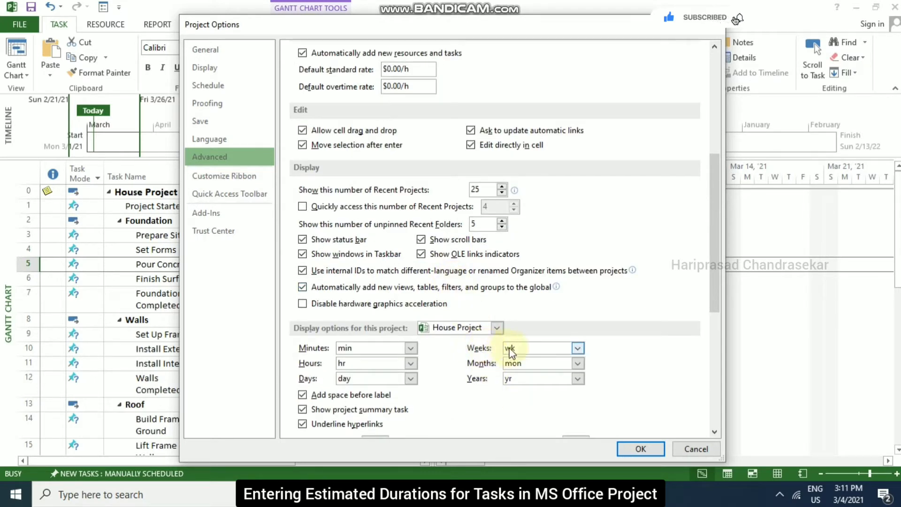
{"action": "left_click", "coordinate": [577, 349]}
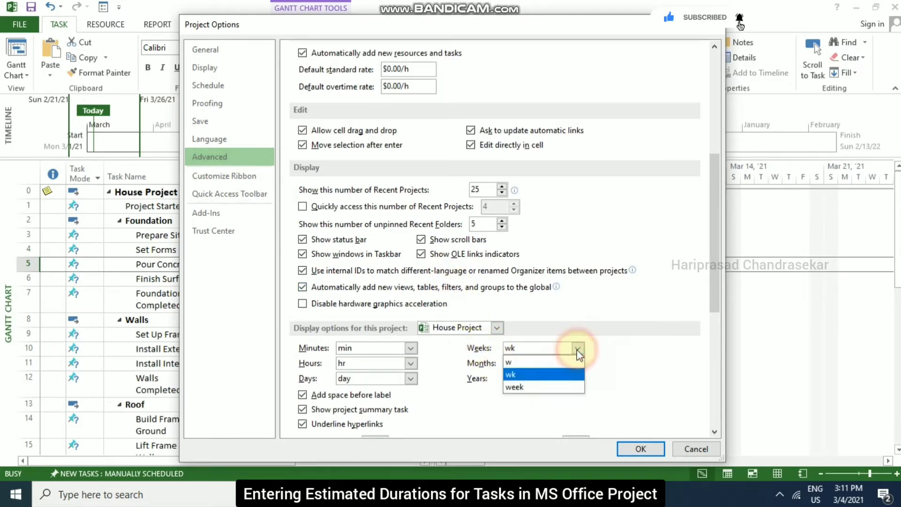
{"action": "left_click", "coordinate": [524, 388]}
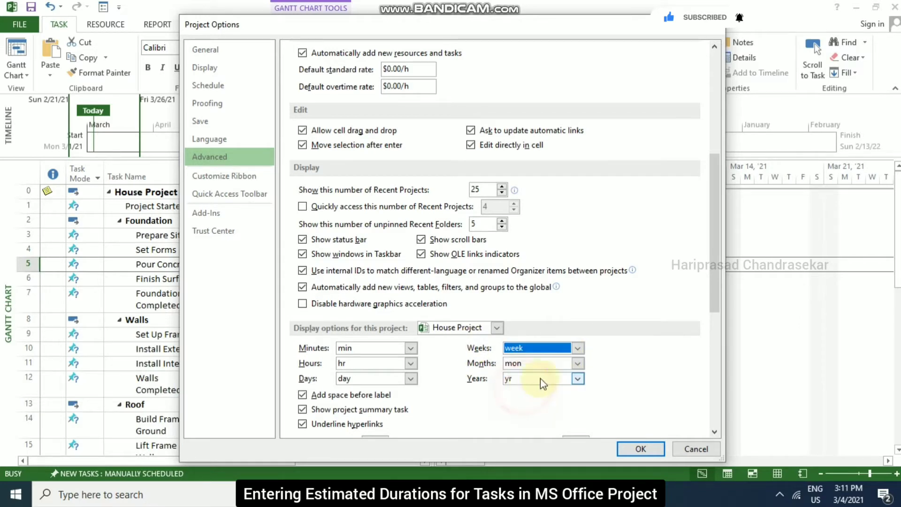
{"action": "left_click", "coordinate": [641, 449]}
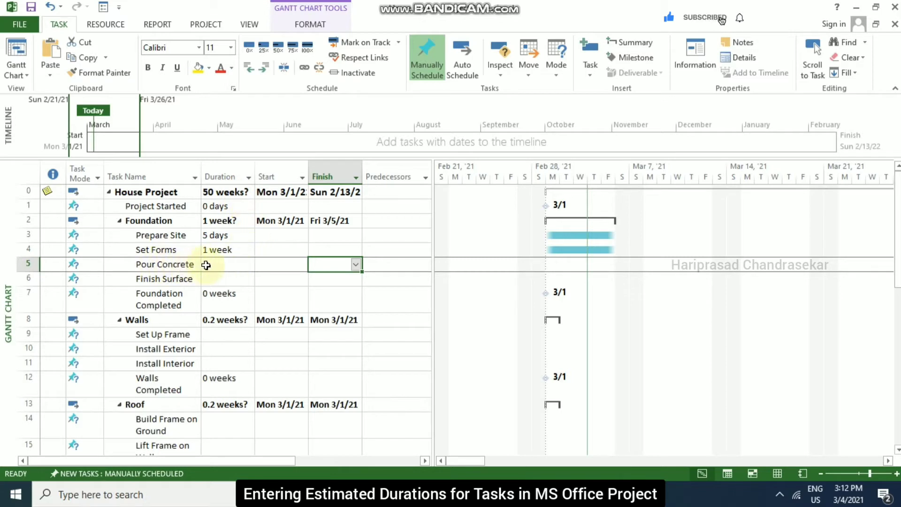
- Enter '16 hours' as the Pour Concrete task duration
{"action": "left_click", "coordinate": [227, 264]}
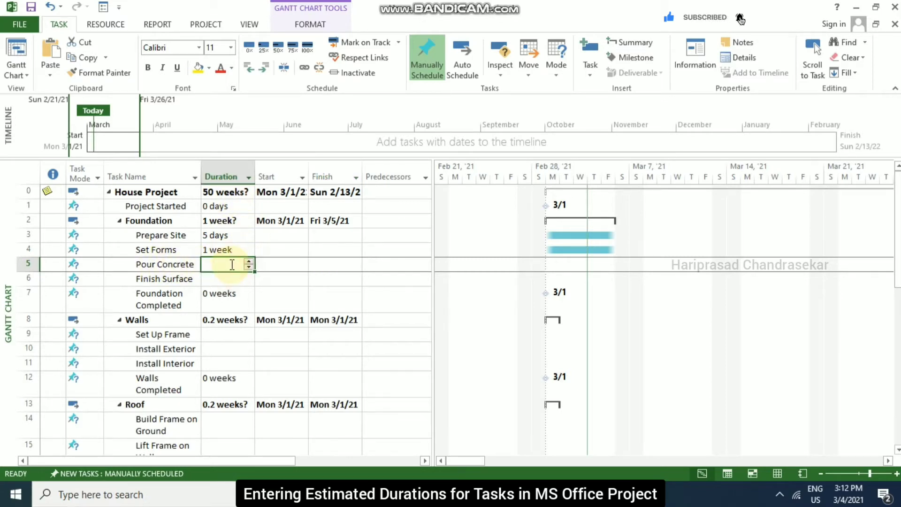
{"action": "type", "text": "16"}
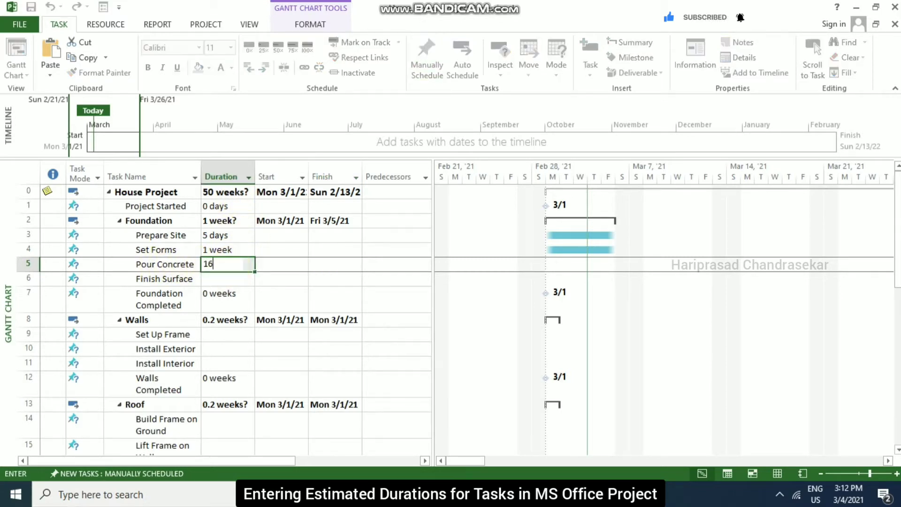
{"action": "type", "text": " hours"}
{"action": "left_click", "coordinate": [231, 265]}
{"action": "key", "text": "Return"}
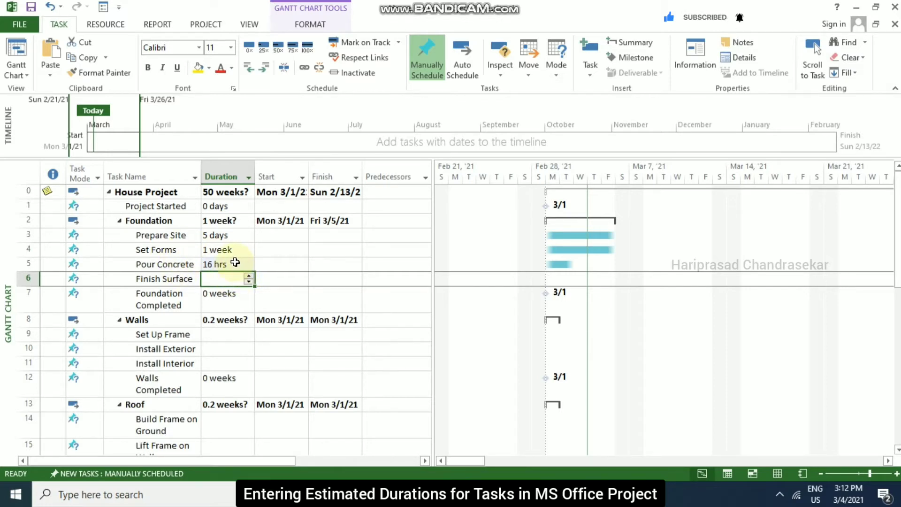
- Switch the Weeks display label back to the abbreviated 'wk' in Advanced options
{"action": "left_click", "coordinate": [17, 20]}
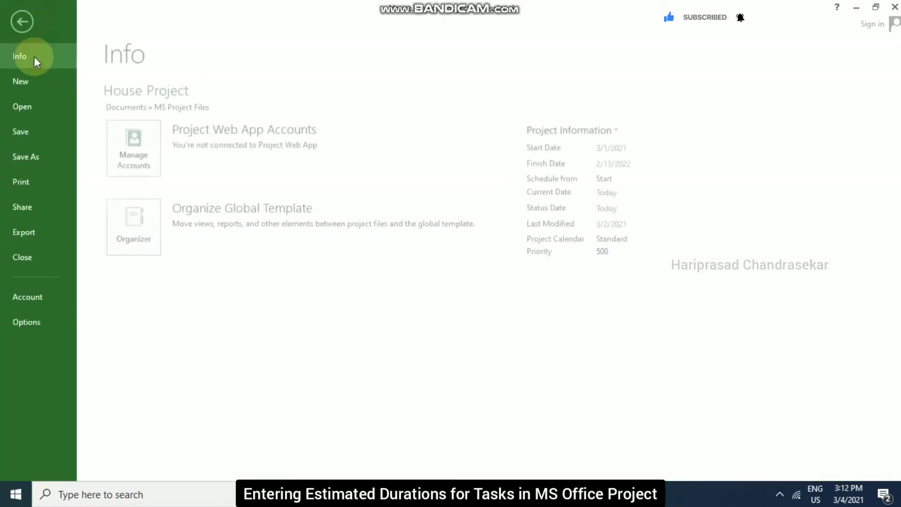
{"action": "left_click", "coordinate": [29, 321]}
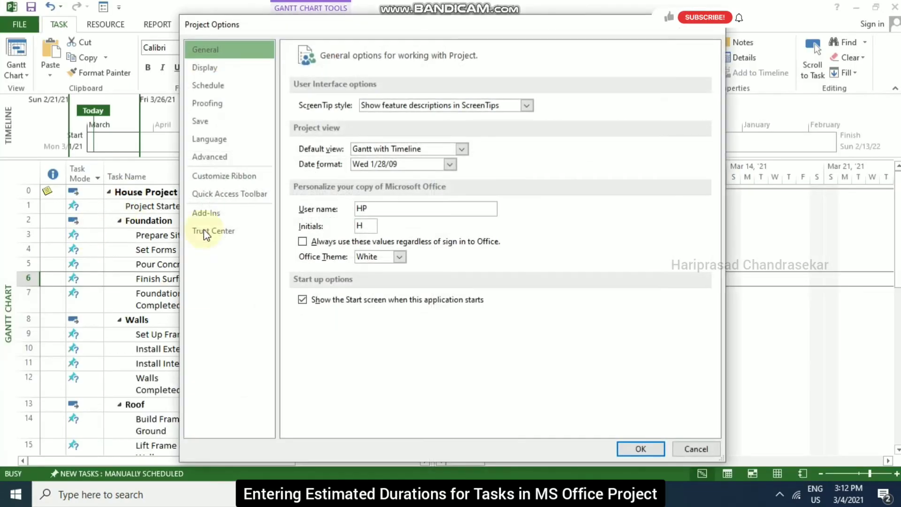
{"action": "left_click", "coordinate": [224, 157]}
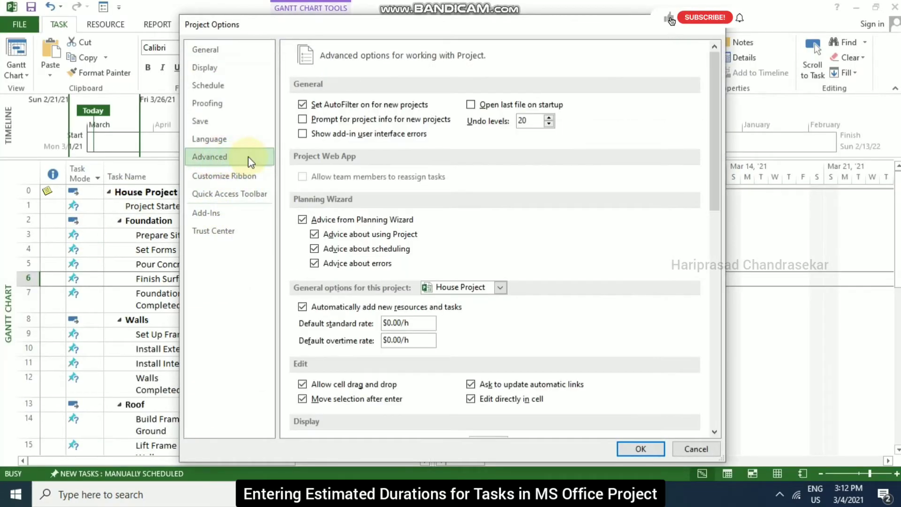
{"action": "scroll", "coordinate": [474, 291], "scroll_direction": "down", "scroll_amount": 5}
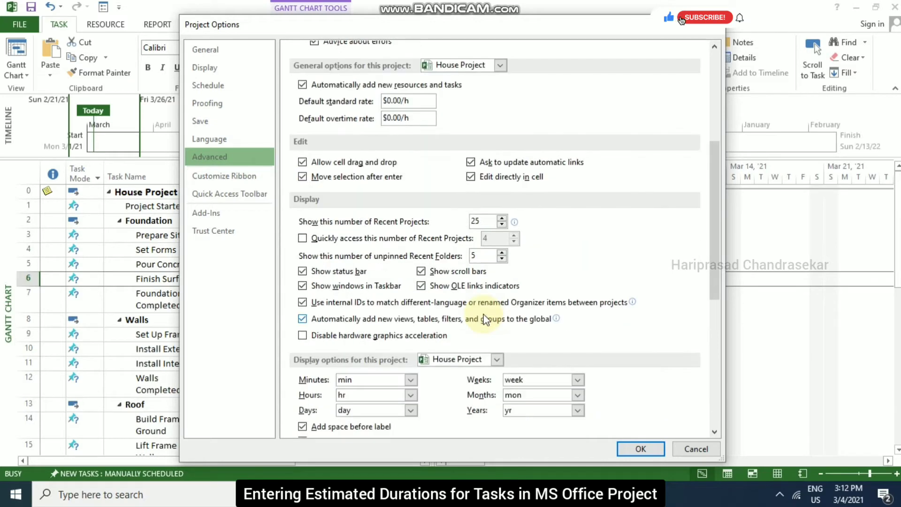
{"action": "mouse_move", "coordinate": [485, 319]}
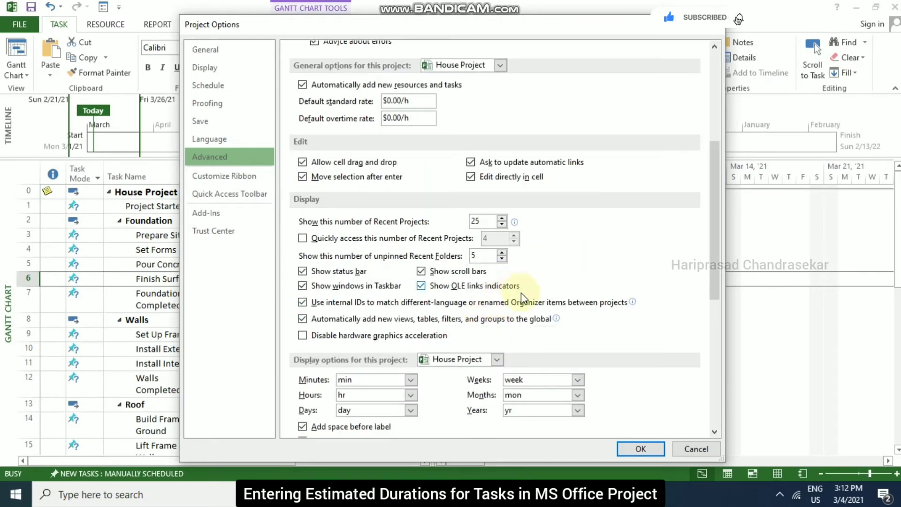
{"action": "left_click", "coordinate": [514, 380]}
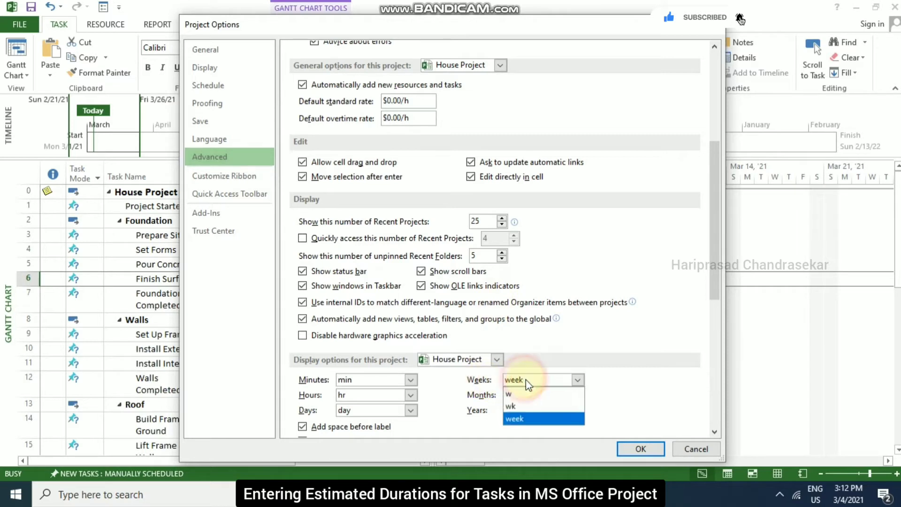
{"action": "left_click", "coordinate": [521, 406]}
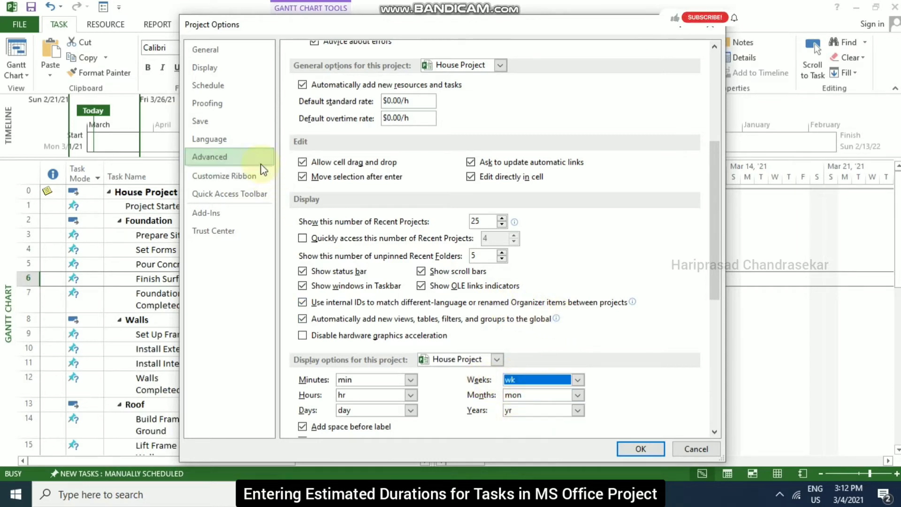
- Set 'Duration is entered in' to Days in the Schedule options and apply
{"action": "left_click", "coordinate": [210, 85]}
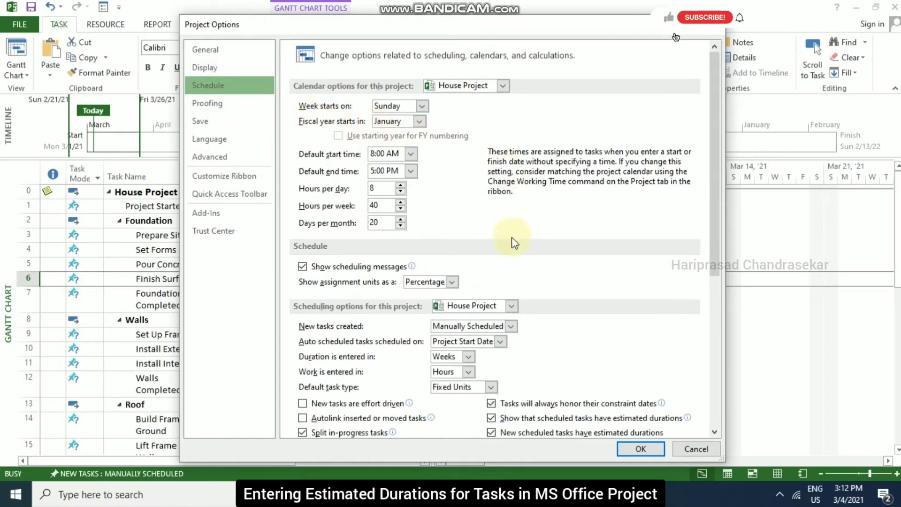
{"action": "left_click", "coordinate": [465, 359]}
{"action": "left_click", "coordinate": [452, 395]}
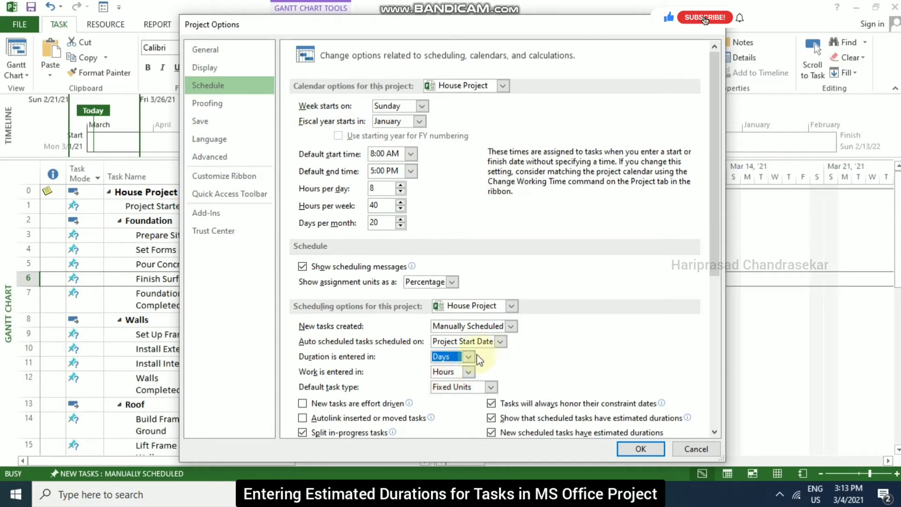
{"action": "left_click", "coordinate": [646, 448]}
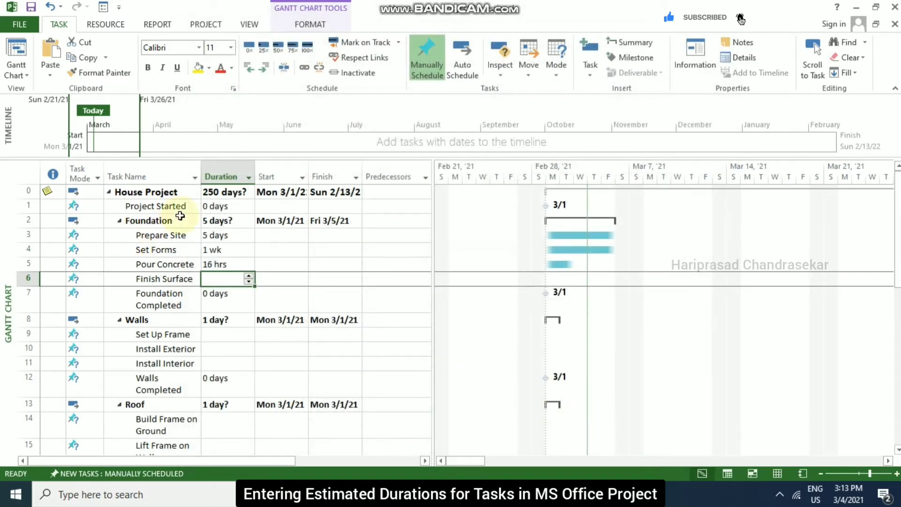
- Give Finish Surface a 1-day duration
{"action": "left_click", "coordinate": [228, 192]}
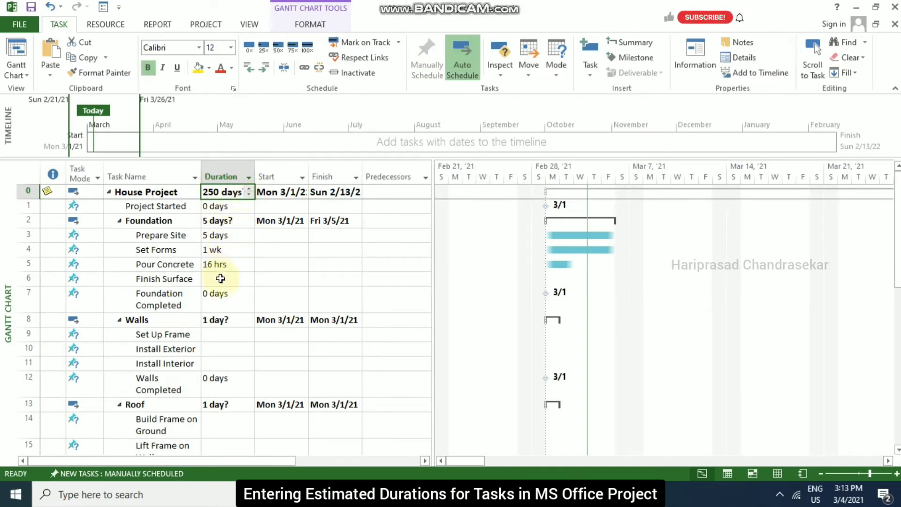
{"action": "left_click", "coordinate": [230, 282]}
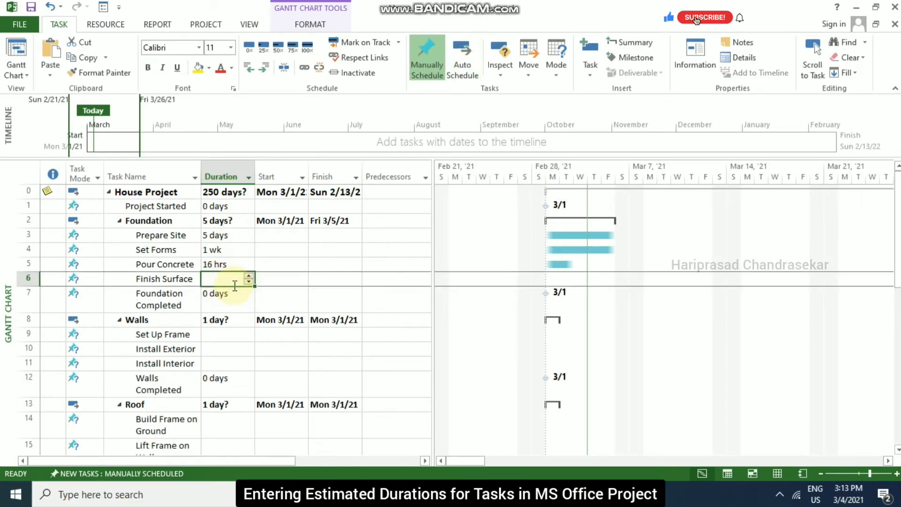
{"action": "type", "text": "1"}
{"action": "key", "text": "Return"}
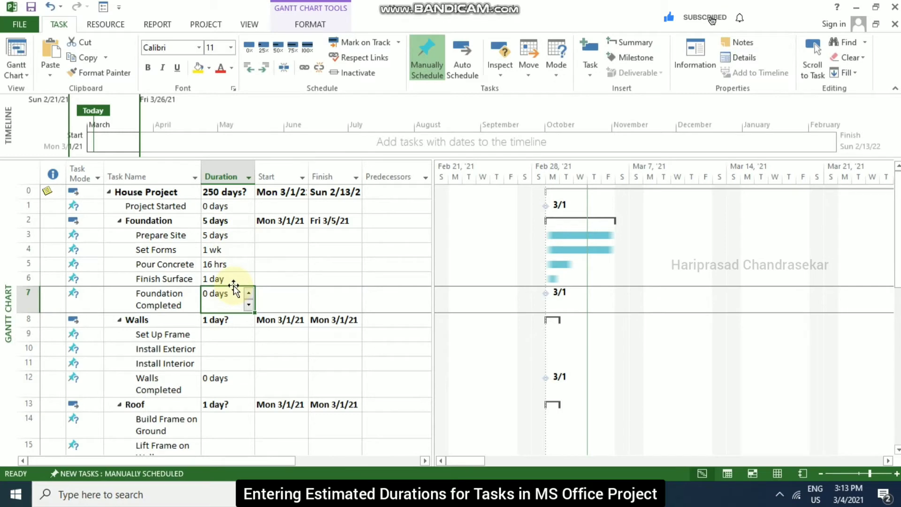
- Enter Walls durations: Set Up Frame 10, Install Exterior 10, Install Interior 15 days
{"action": "key", "text": "Return"}
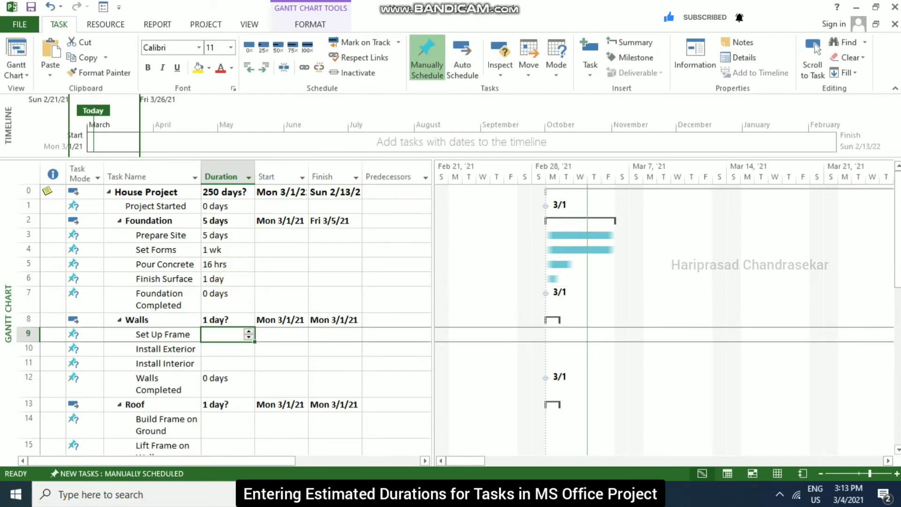
{"action": "type", "text": "10"}
{"action": "key", "text": "Return"}
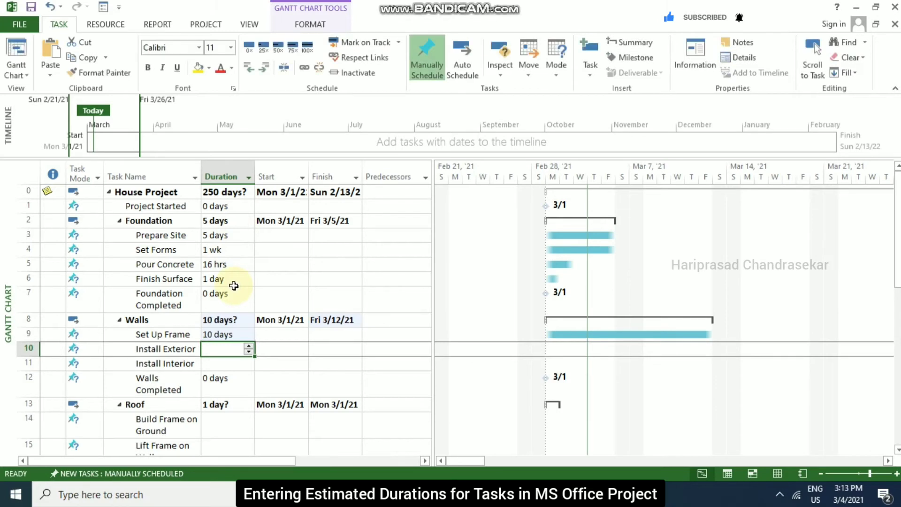
{"action": "type", "text": "1510"}
{"action": "key", "text": "Return"}
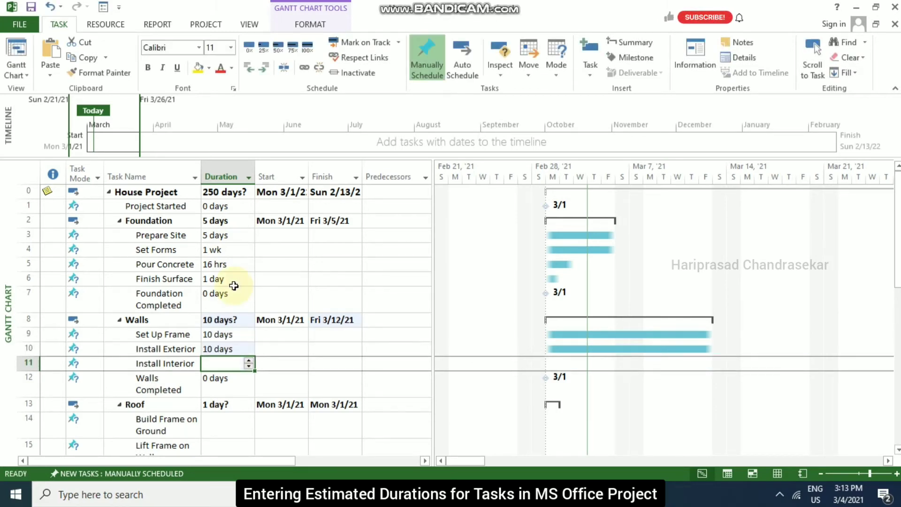
{"action": "type", "text": "15"}
{"action": "key", "text": "Return"}
{"action": "key", "text": "Return"}
{"action": "key", "text": "Return"}
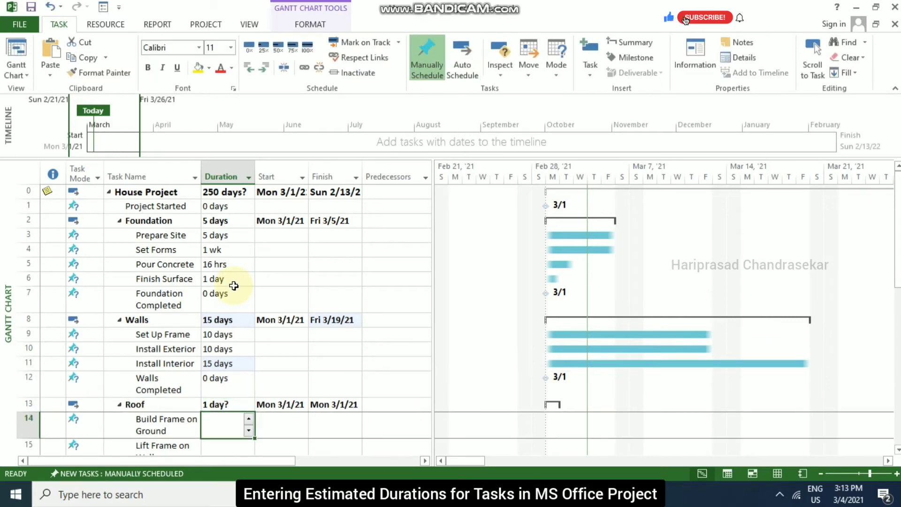
- Enter Roof durations: Build Frame on Ground 8, Lift Frame on Walls 1, Finish Roof 6 days
{"action": "type", "text": "8"}
{"action": "key", "text": "Return"}
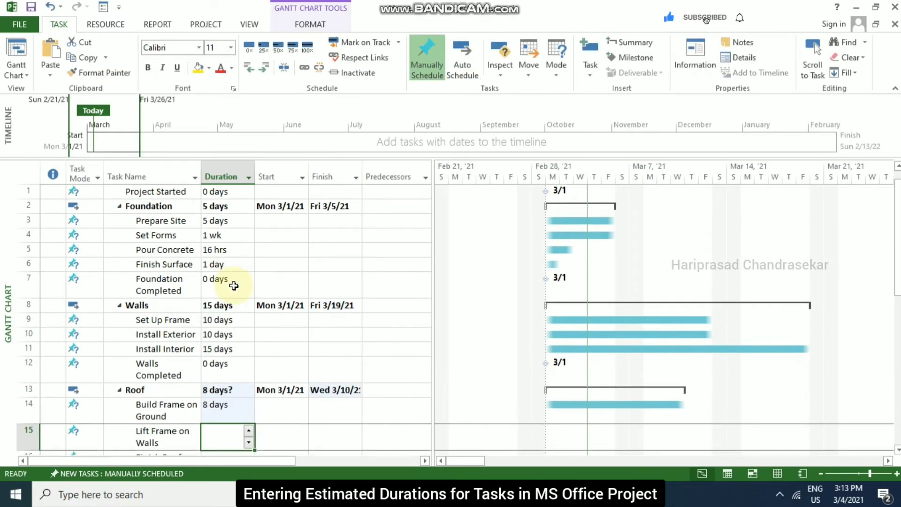
{"action": "type", "text": "1"}
{"action": "key", "text": "Return"}
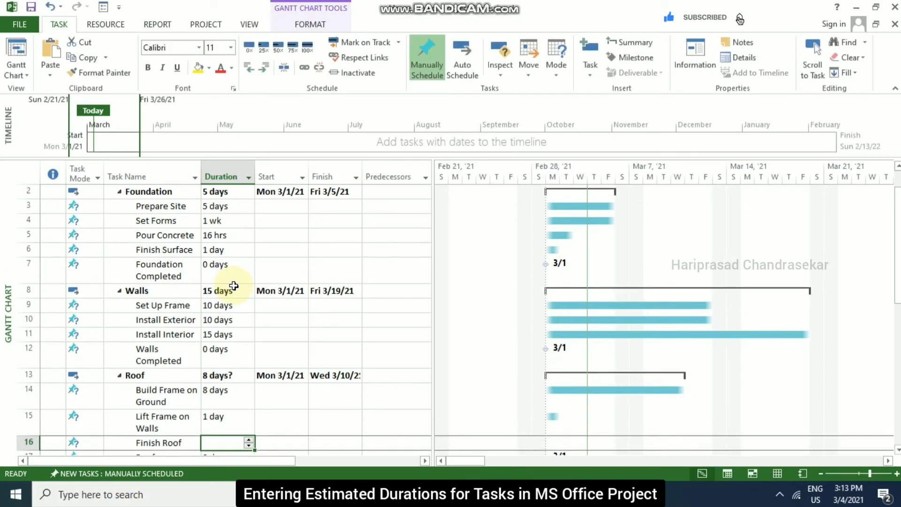
{"action": "type", "text": "6"}
{"action": "key", "text": "Return"}
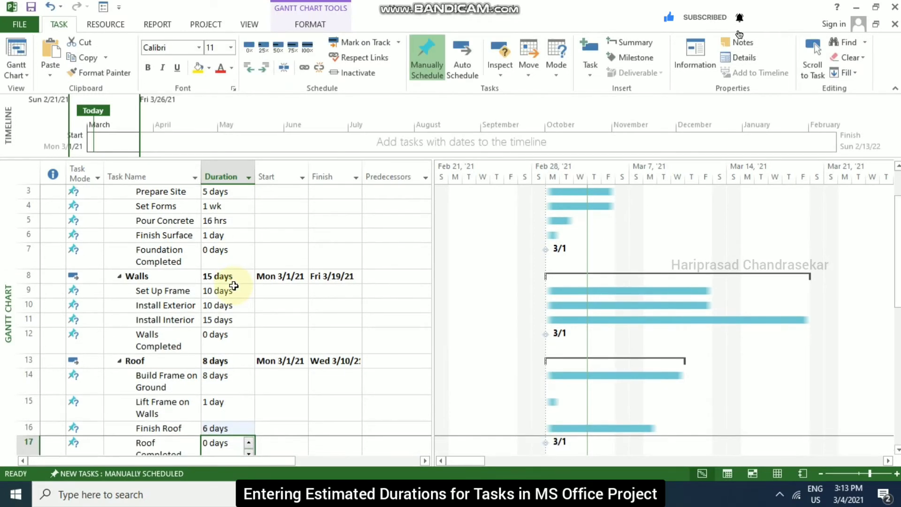
- Replace Finish Surface's duration with the estimate 4h?, shown as 4 hrs?
{"action": "scroll", "coordinate": [208, 319], "scroll_direction": "down", "scroll_amount": 2}
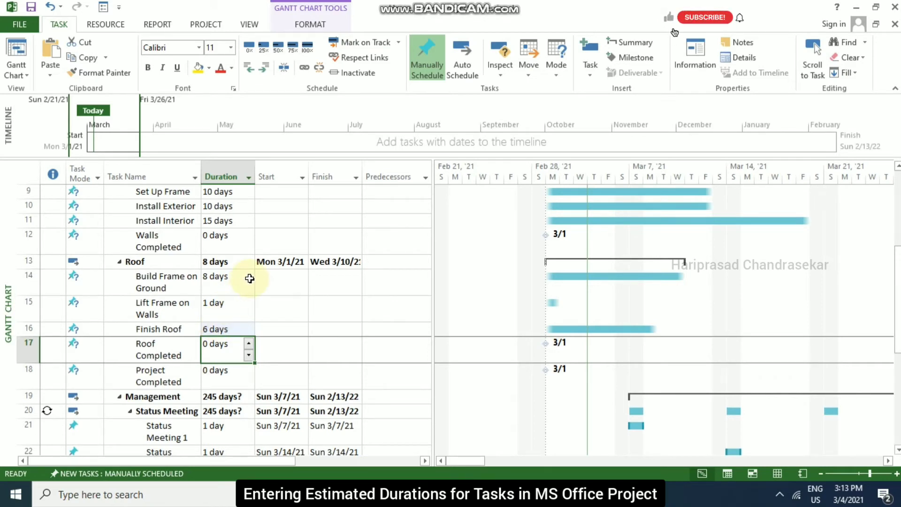
{"action": "scroll", "coordinate": [249, 278], "scroll_direction": "up", "scroll_amount": 3}
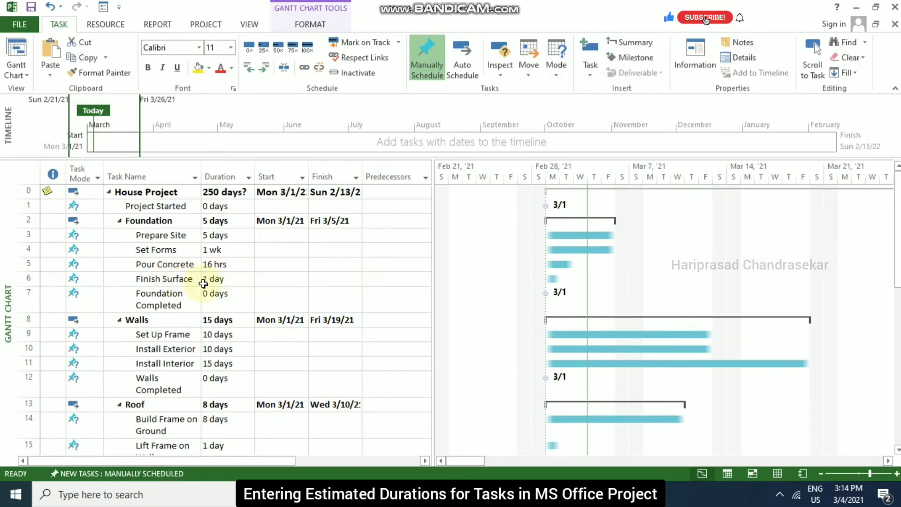
{"action": "left_click", "coordinate": [236, 284]}
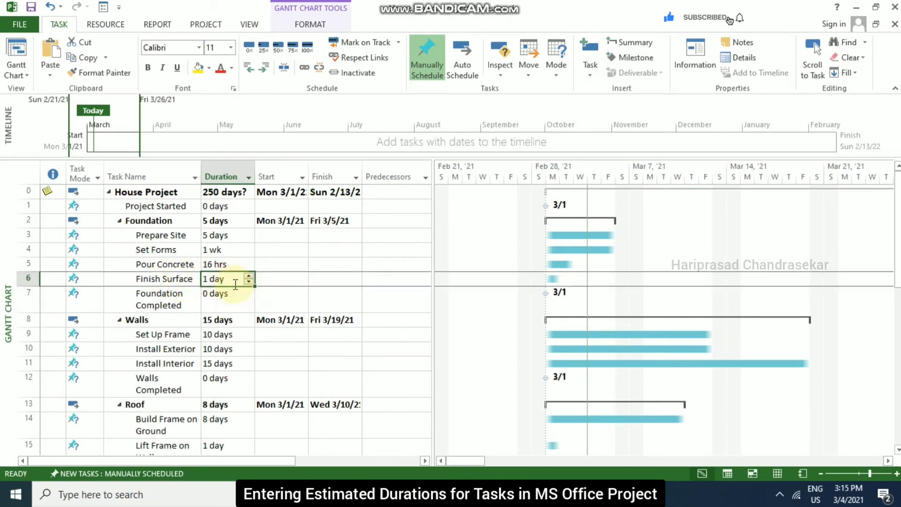
{"action": "type", "text": "4h"}
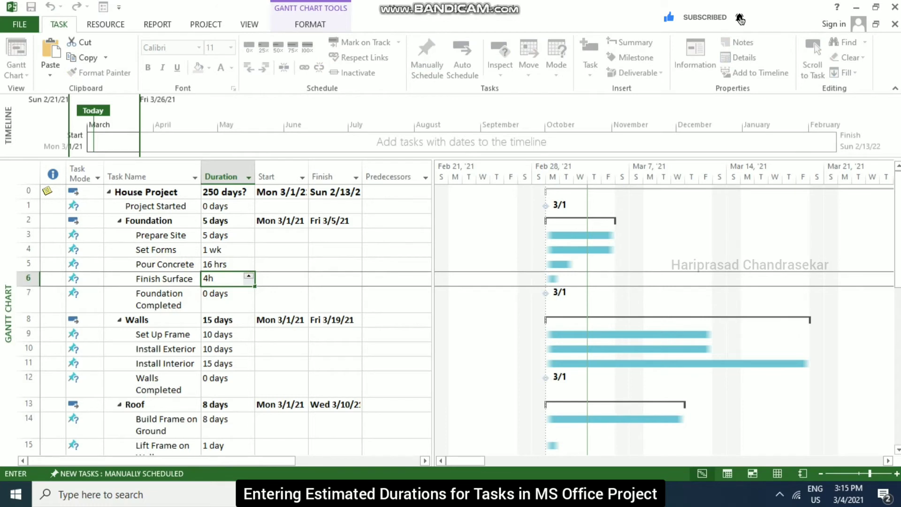
{"action": "type", "text": "?"}
{"action": "key", "text": "Return"}
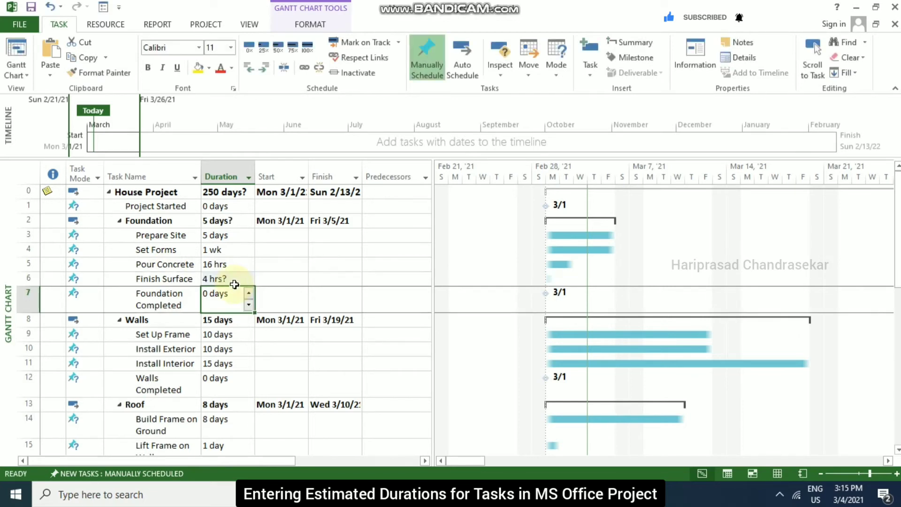
{"action": "left_click", "coordinate": [234, 283]}
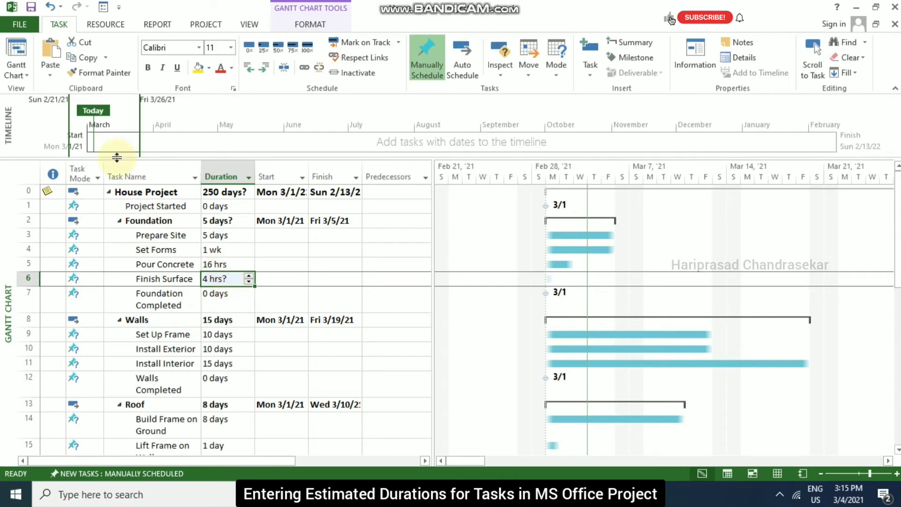
- Turn off 'Show that scheduled tasks have estimated durations' in the Schedule options
{"action": "left_click", "coordinate": [20, 24]}
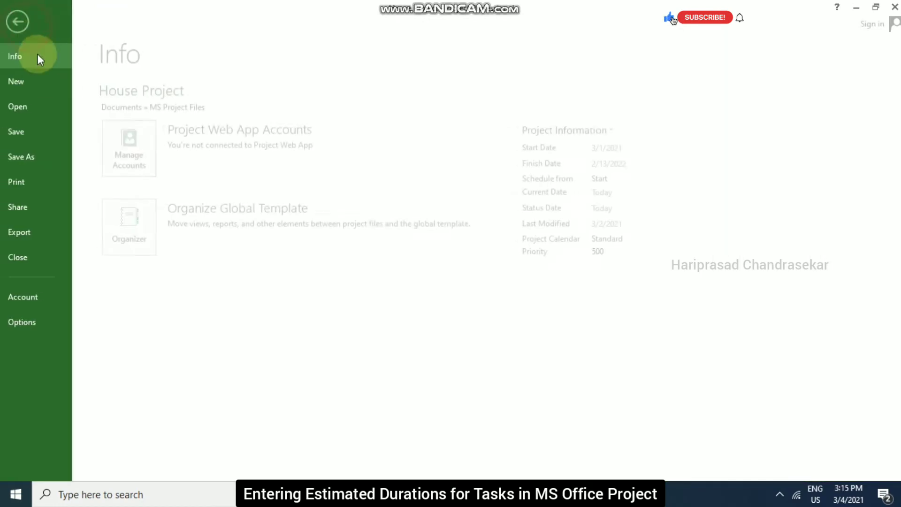
{"action": "left_click", "coordinate": [61, 317]}
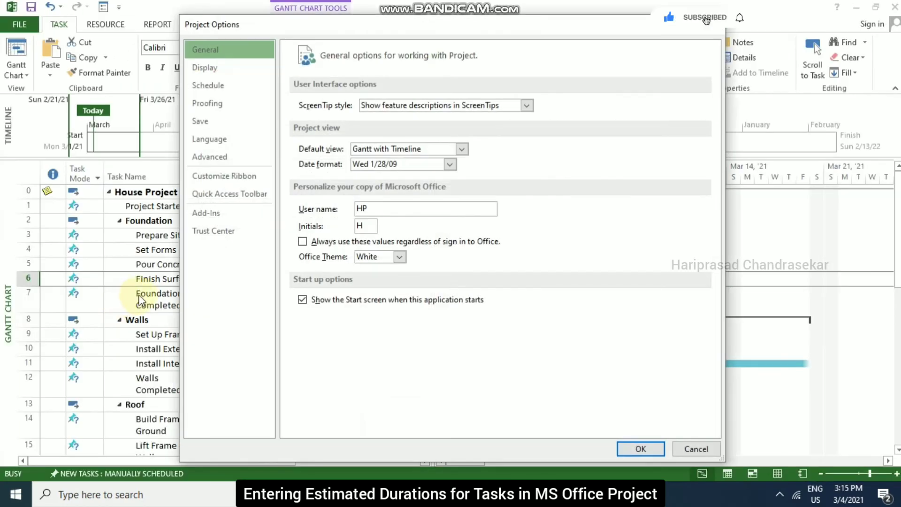
{"action": "left_click", "coordinate": [223, 91]}
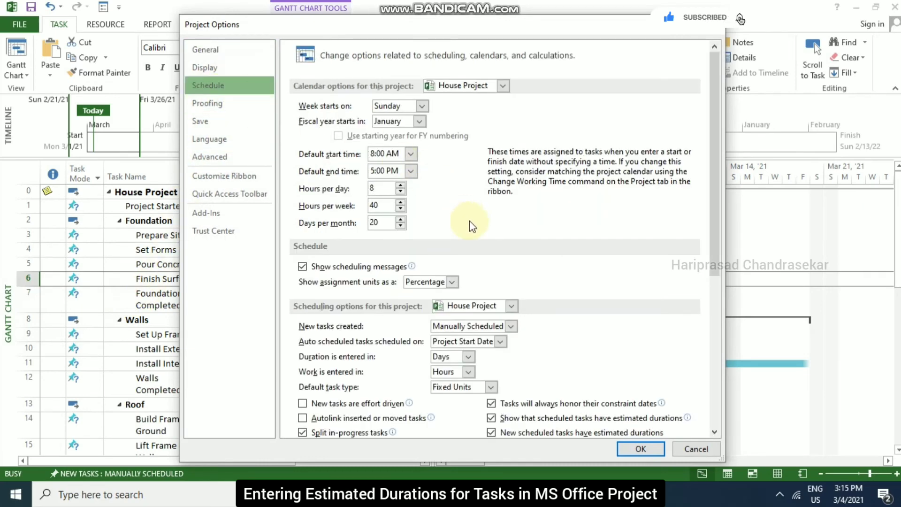
{"action": "scroll", "coordinate": [494, 238], "scroll_direction": "down", "scroll_amount": 3}
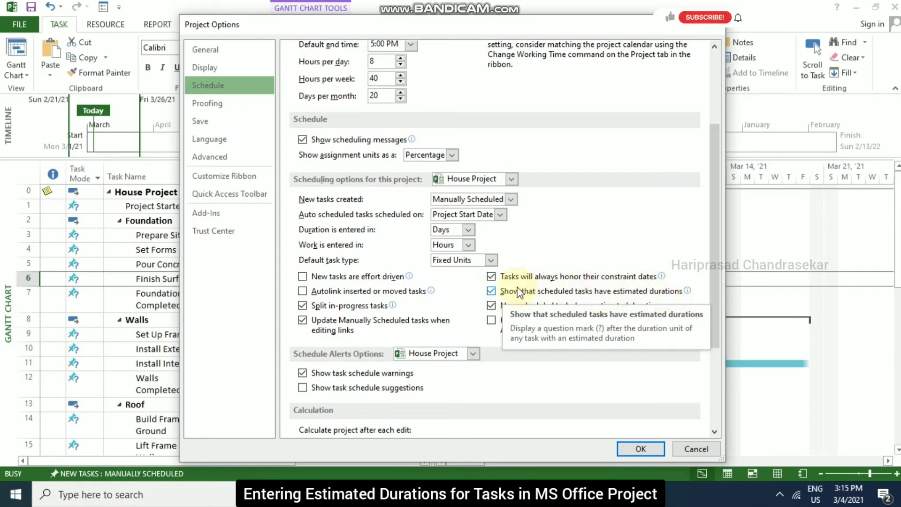
{"action": "left_click", "coordinate": [642, 449]}
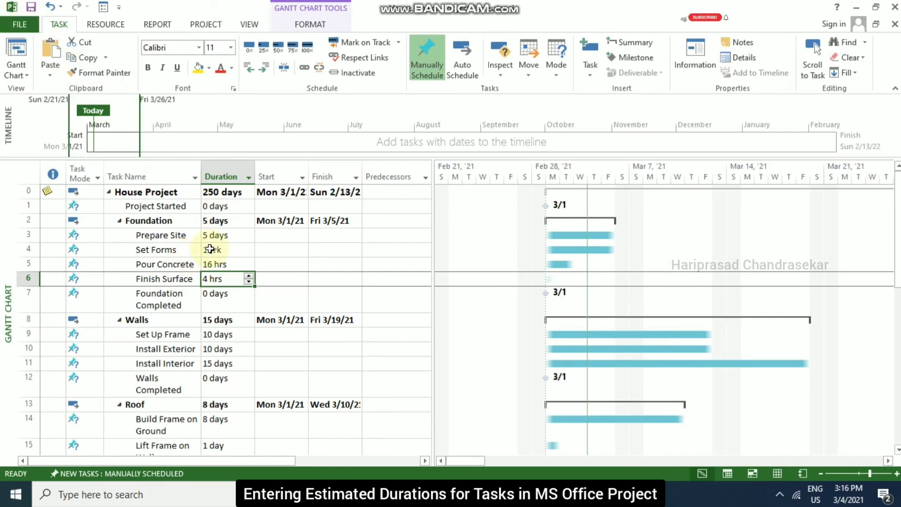
- Turn on 'Show that scheduled tasks have estimated durations' in the Schedule options so Finish Surface shows 4 hrs?
{"action": "left_click", "coordinate": [23, 24]}
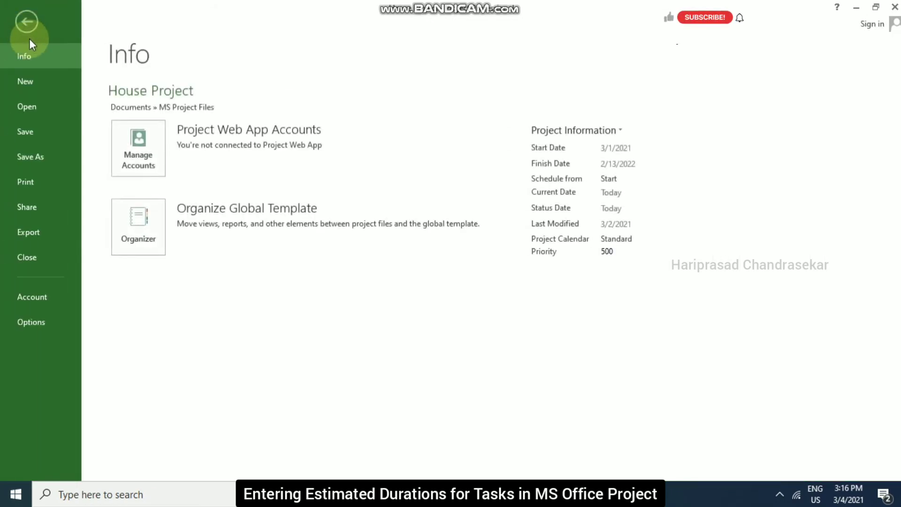
{"action": "left_click", "coordinate": [47, 323]}
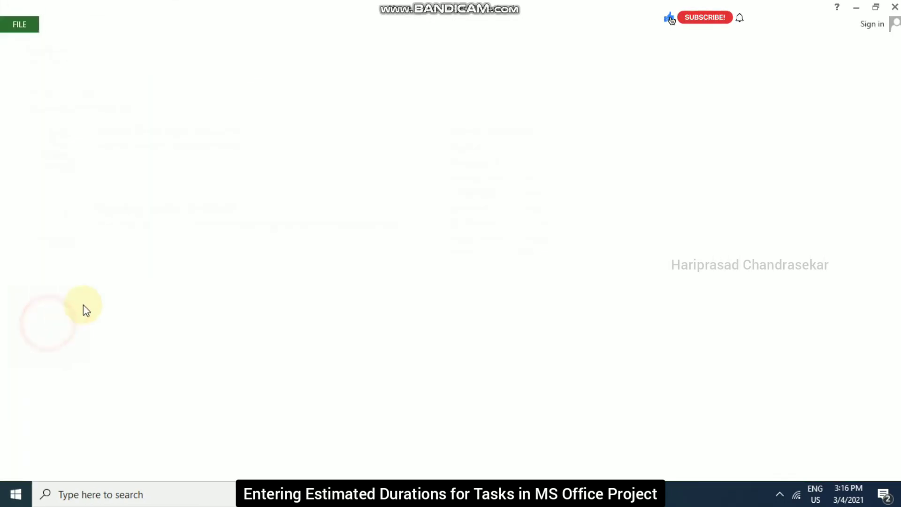
{"action": "left_click", "coordinate": [232, 87]}
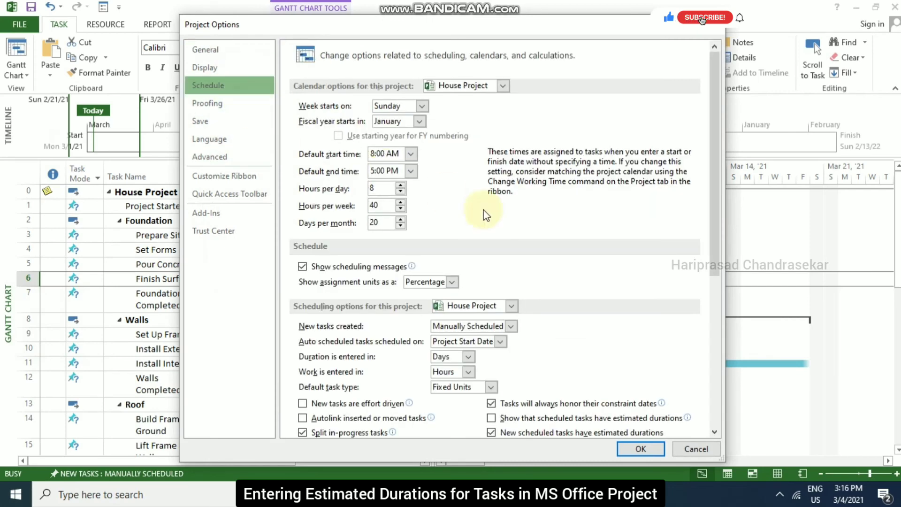
{"action": "scroll", "coordinate": [505, 265], "scroll_direction": "down", "scroll_amount": 3}
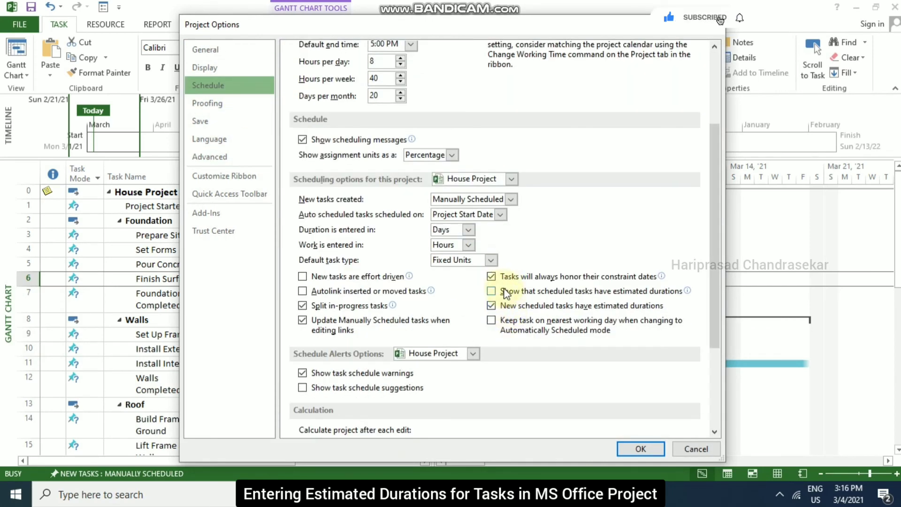
{"action": "left_click", "coordinate": [491, 291]}
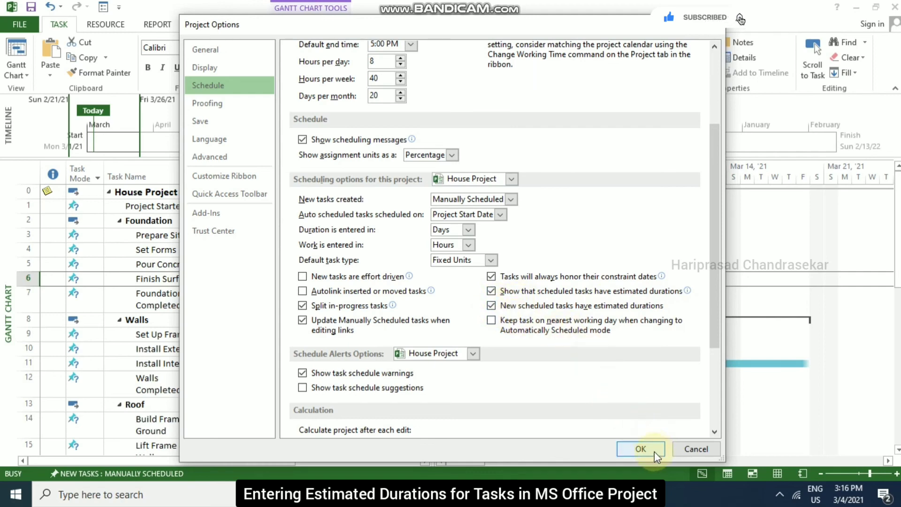
{"action": "left_click", "coordinate": [641, 448]}
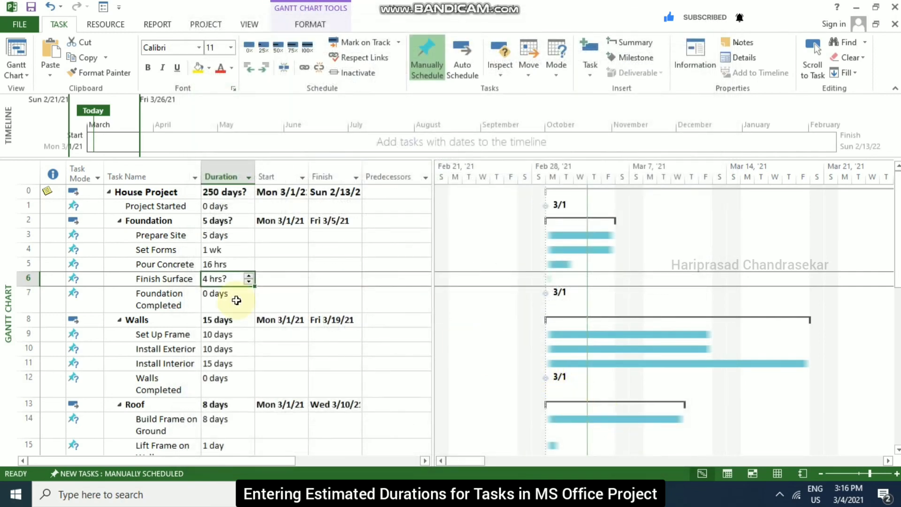